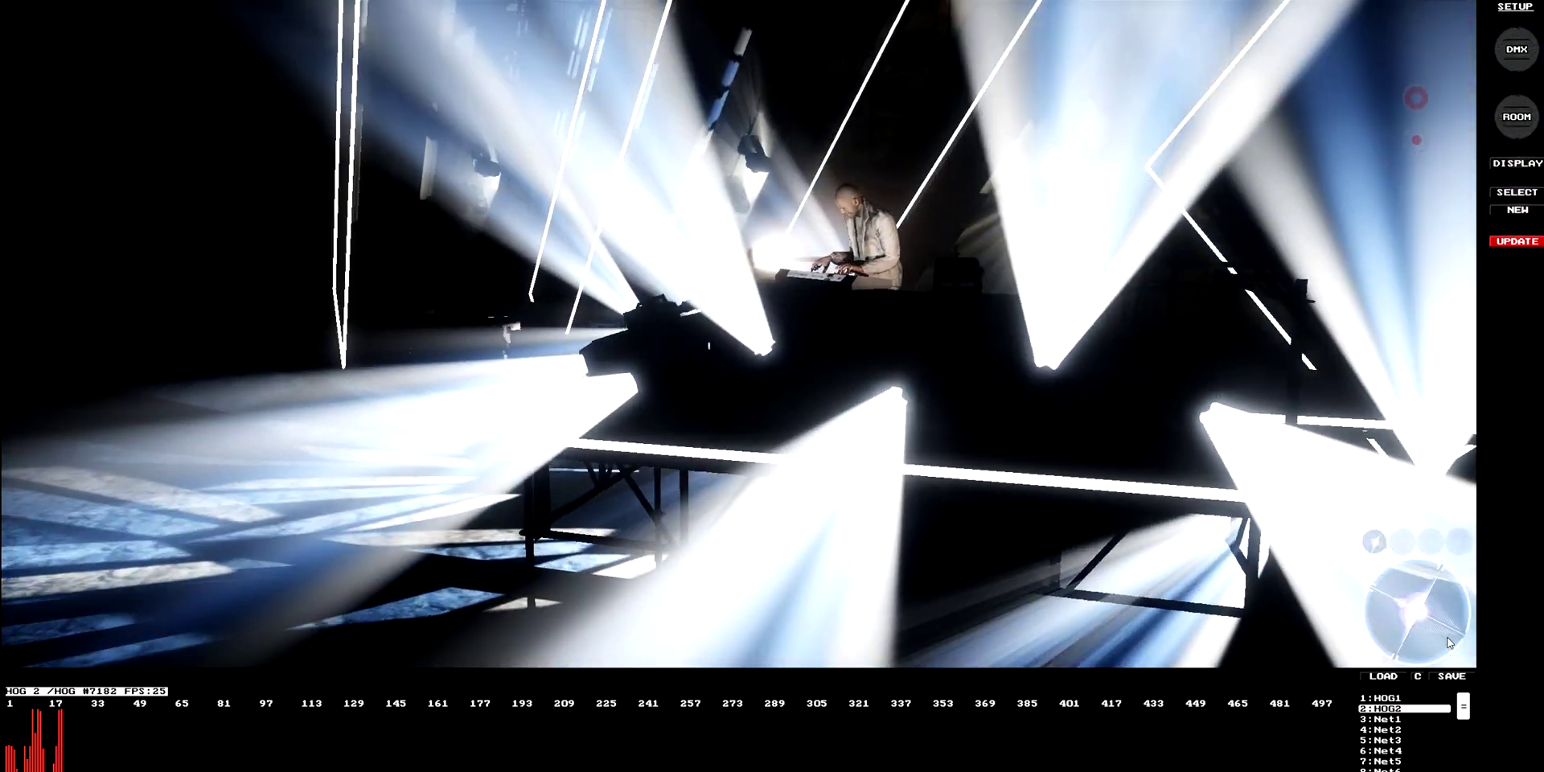
Step: Brighten the render by opening up the iris and reducing the smoke haze
click(1517, 163)
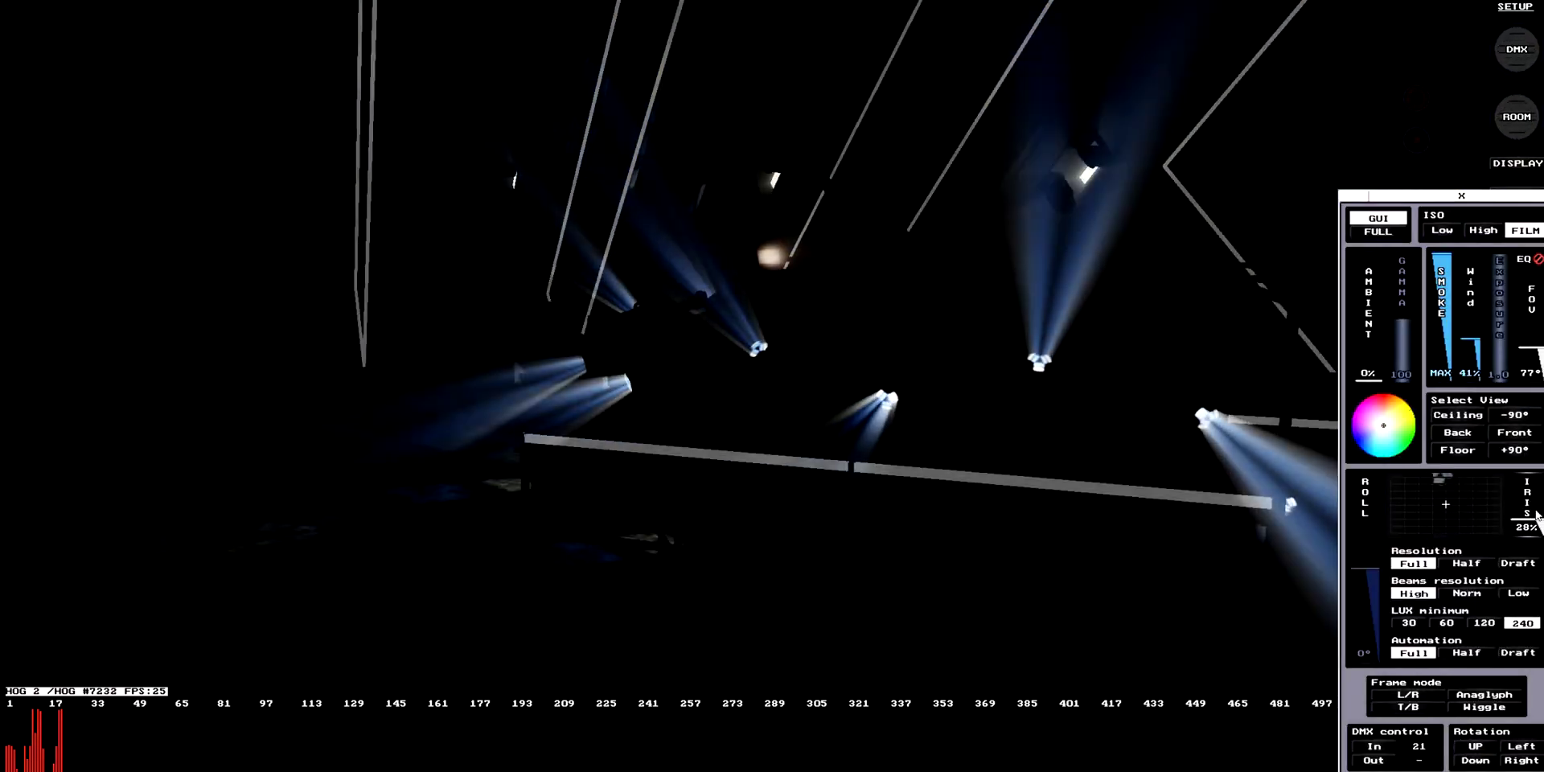
drag(1536, 517, 1533, 508)
drag(1441, 257, 1443, 313)
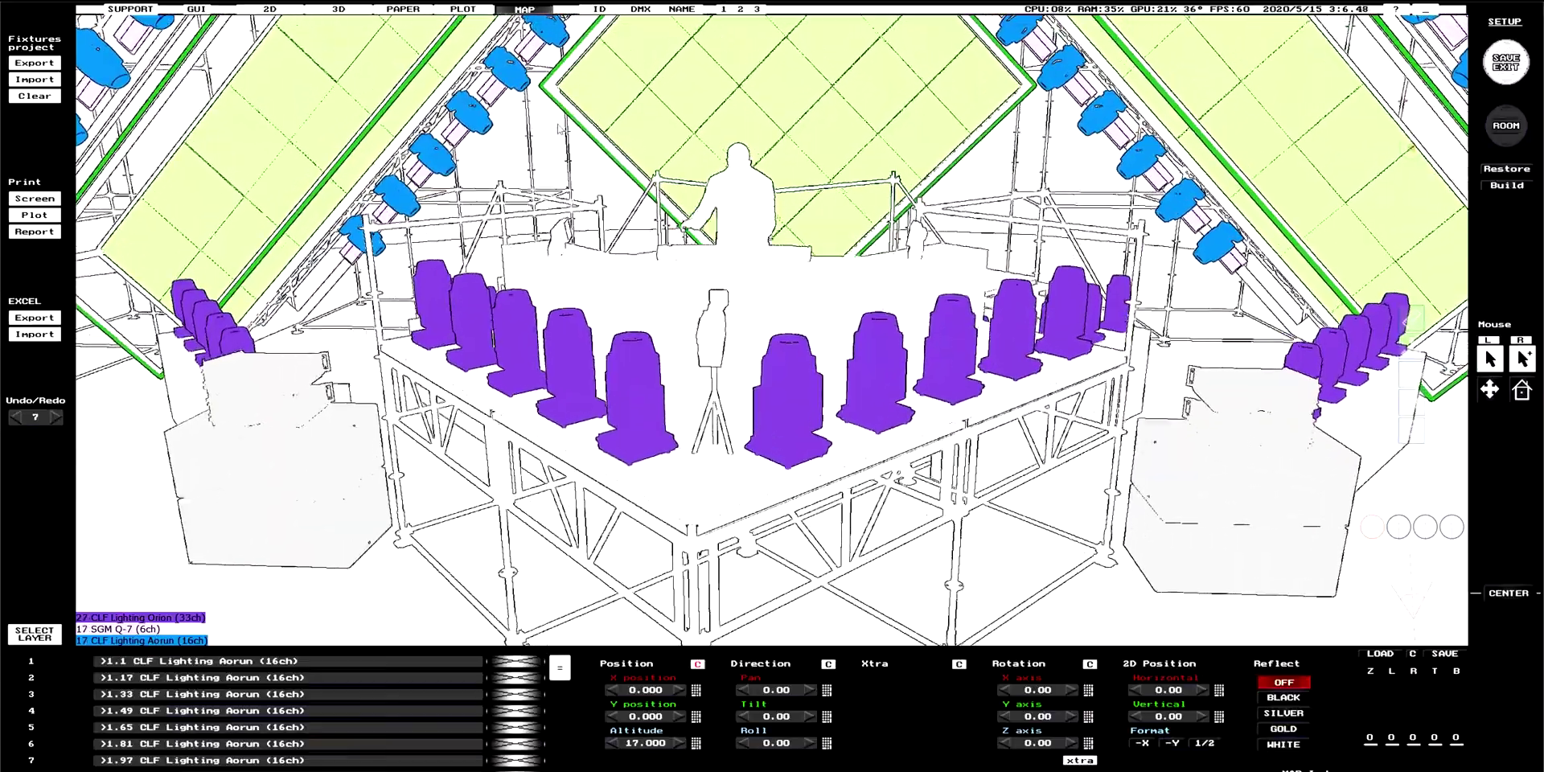
Step: Label the stage fixtures with their ID numbers and model names at label size 2
click(600, 9)
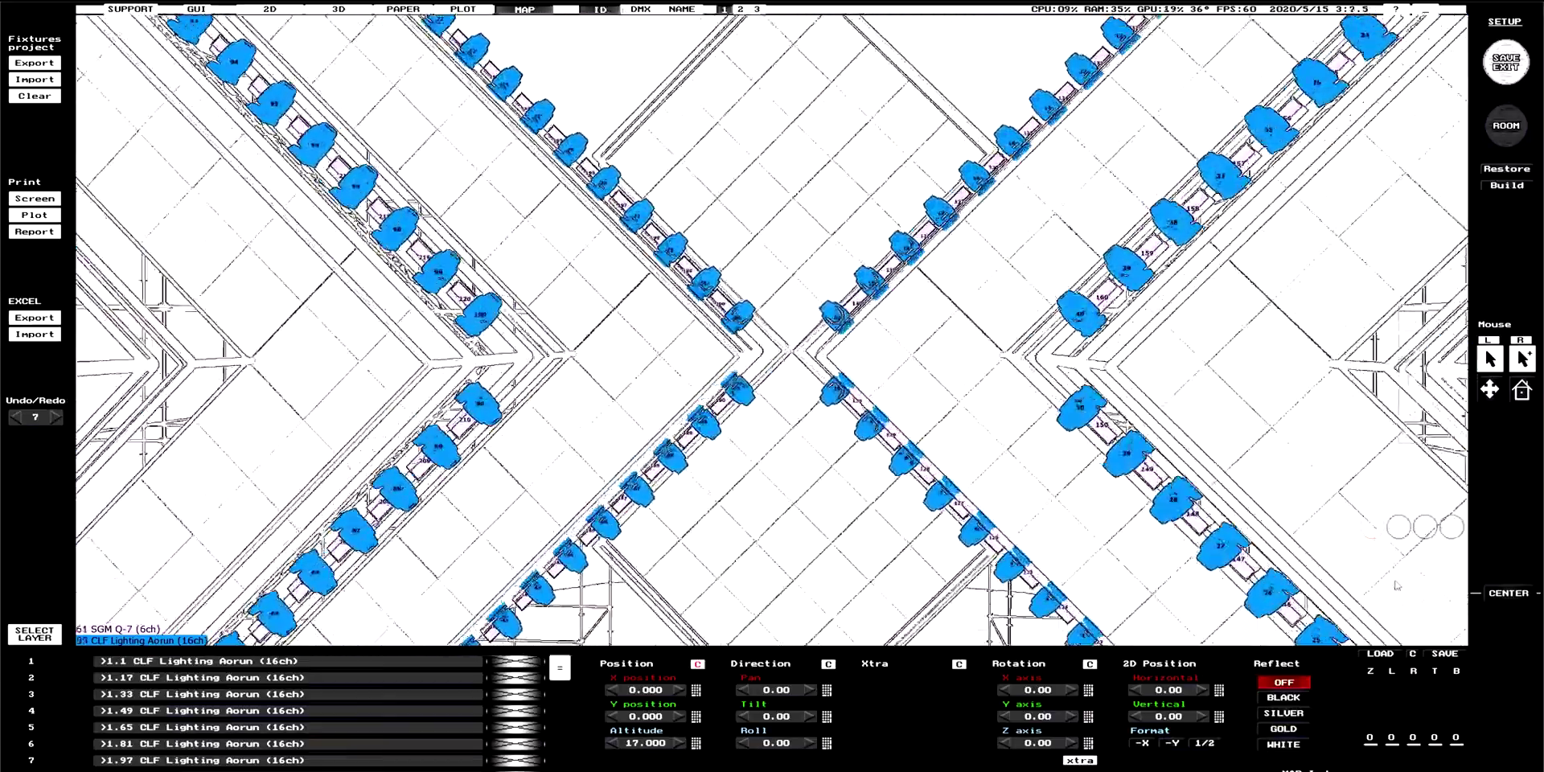
click(682, 8)
click(740, 9)
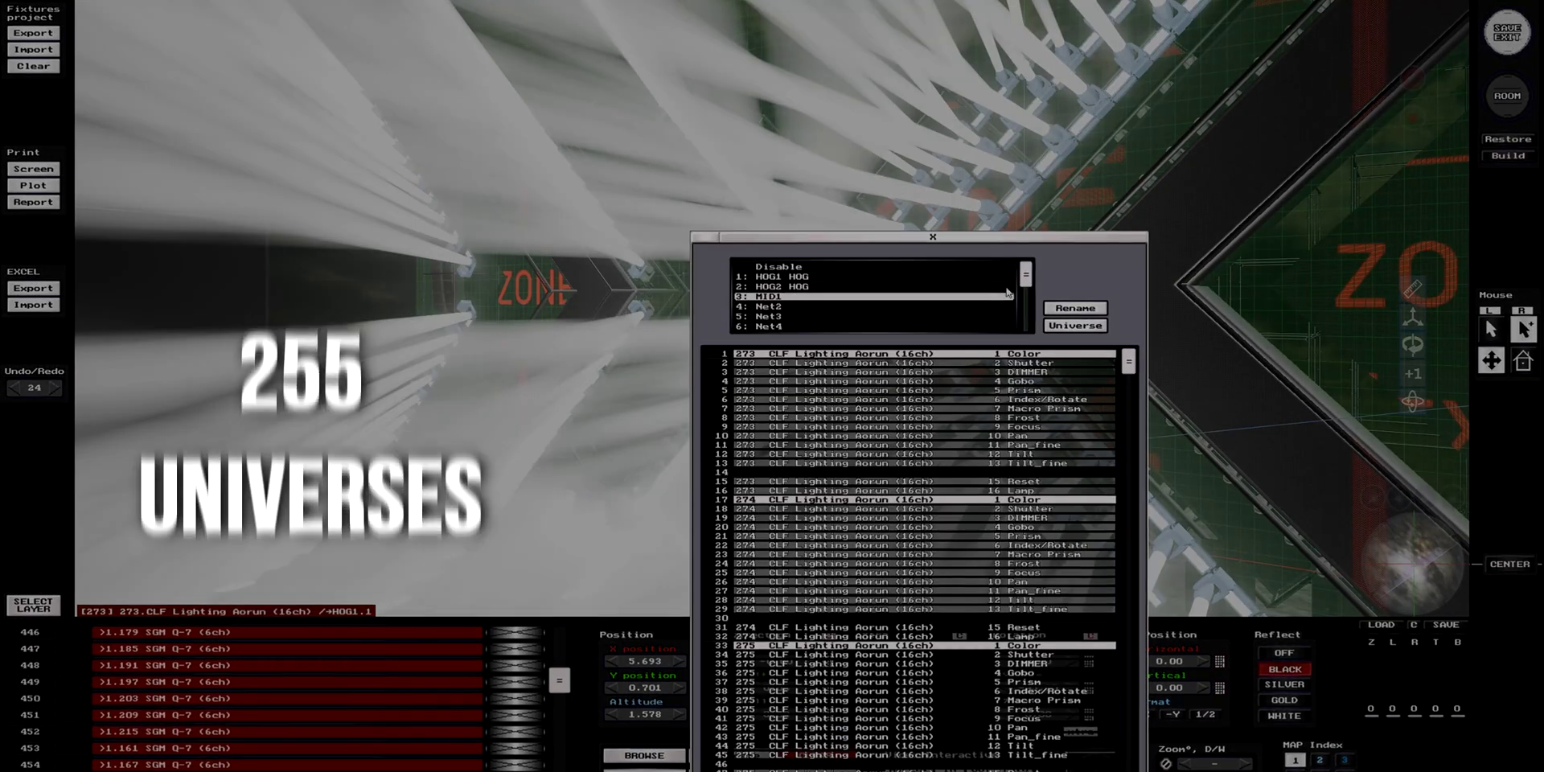
Step: Set universe 255's input protocol to GrandMA so it lists as MA247
scroll(1030, 314, down, 3)
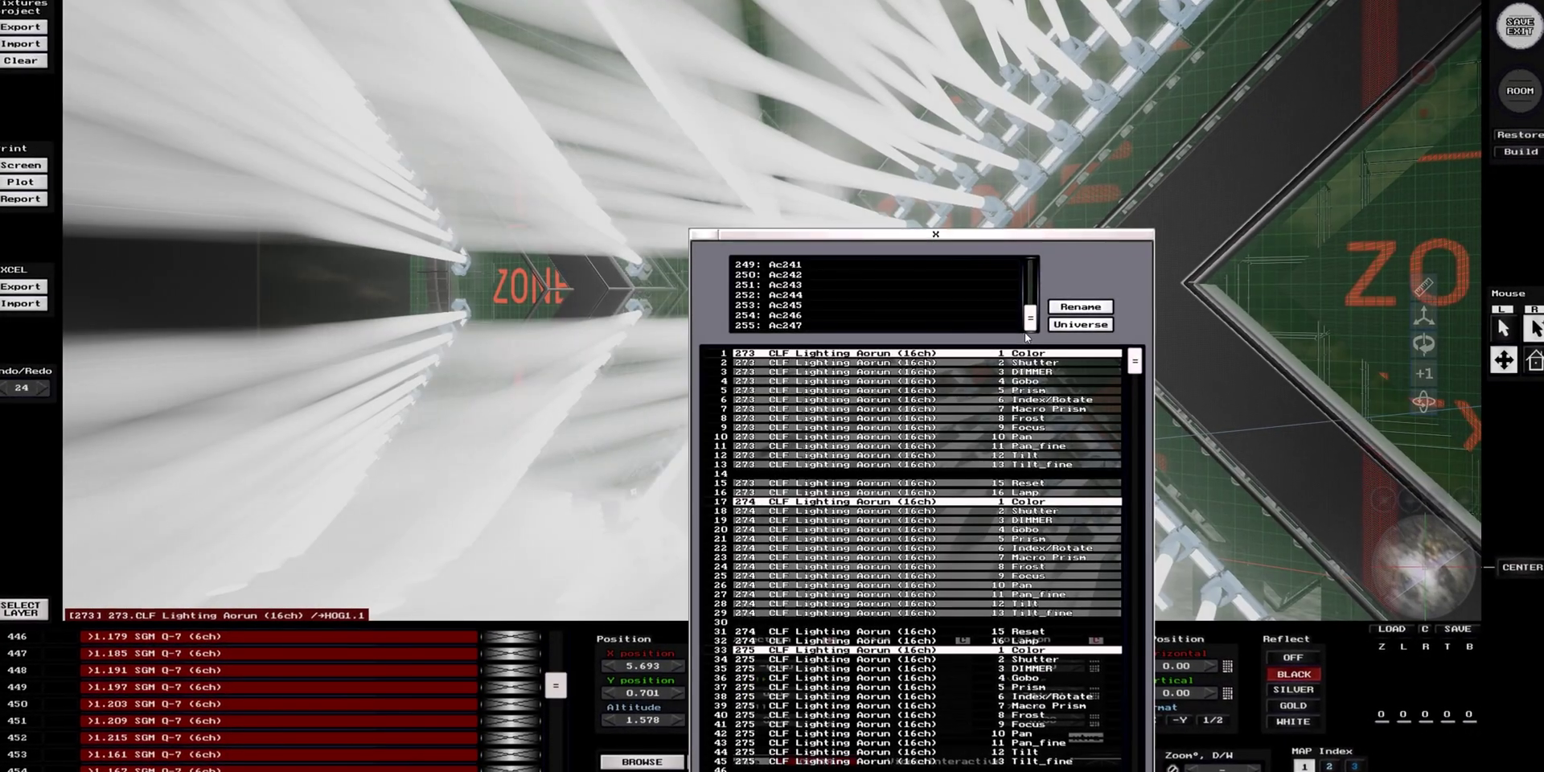
scroll(813, 306, down, 15)
click(814, 326)
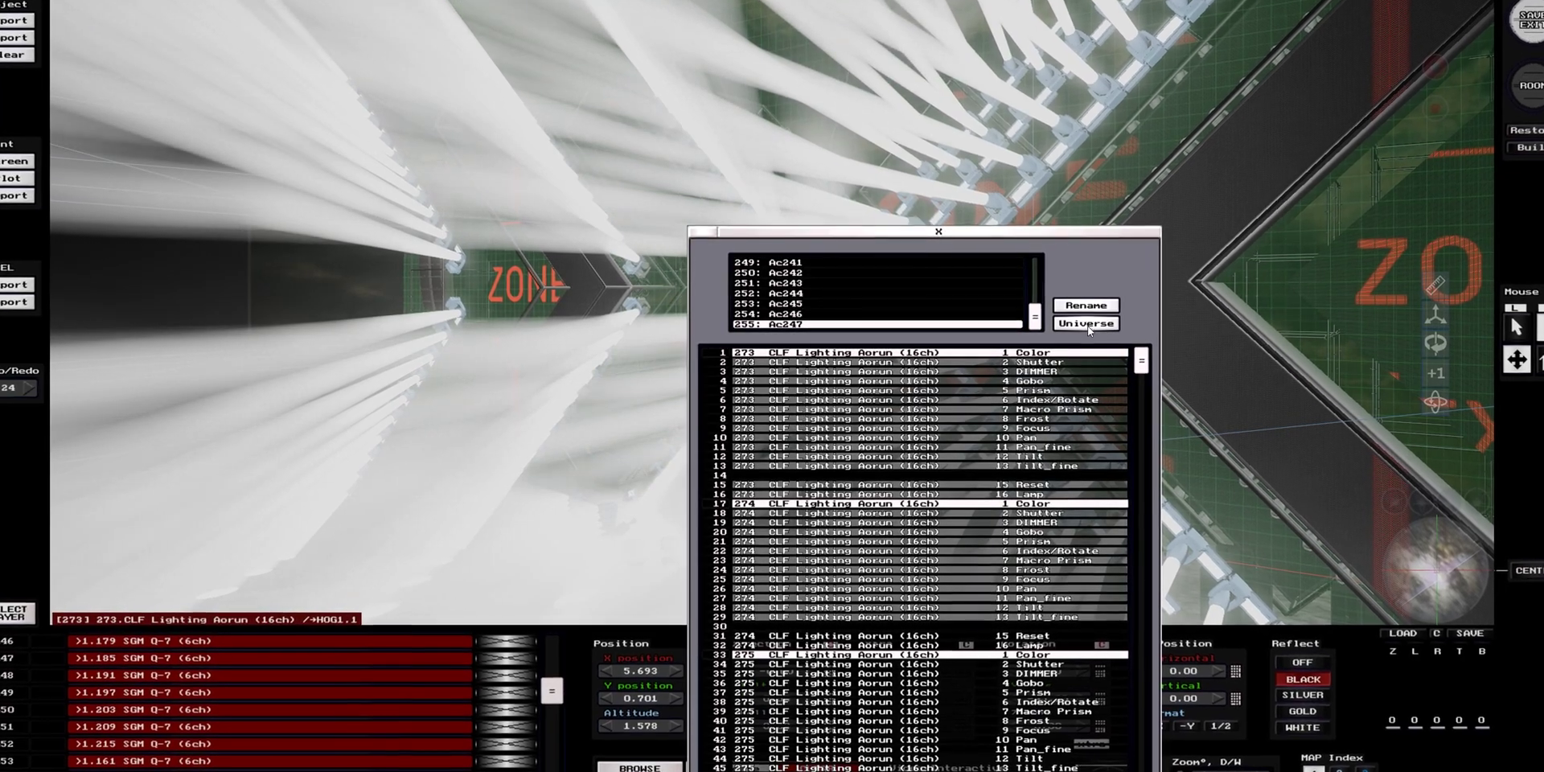
click(1084, 323)
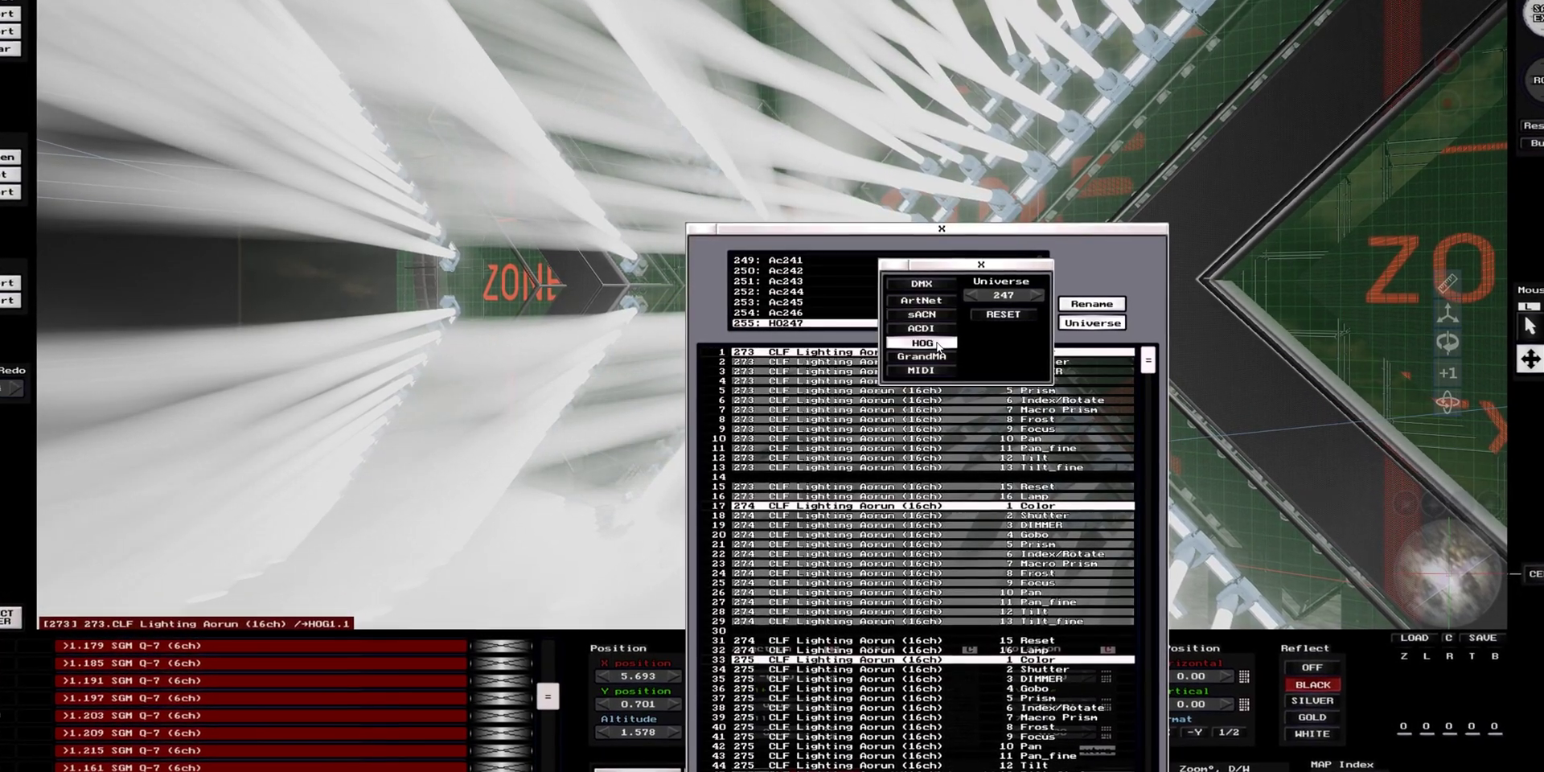
click(945, 357)
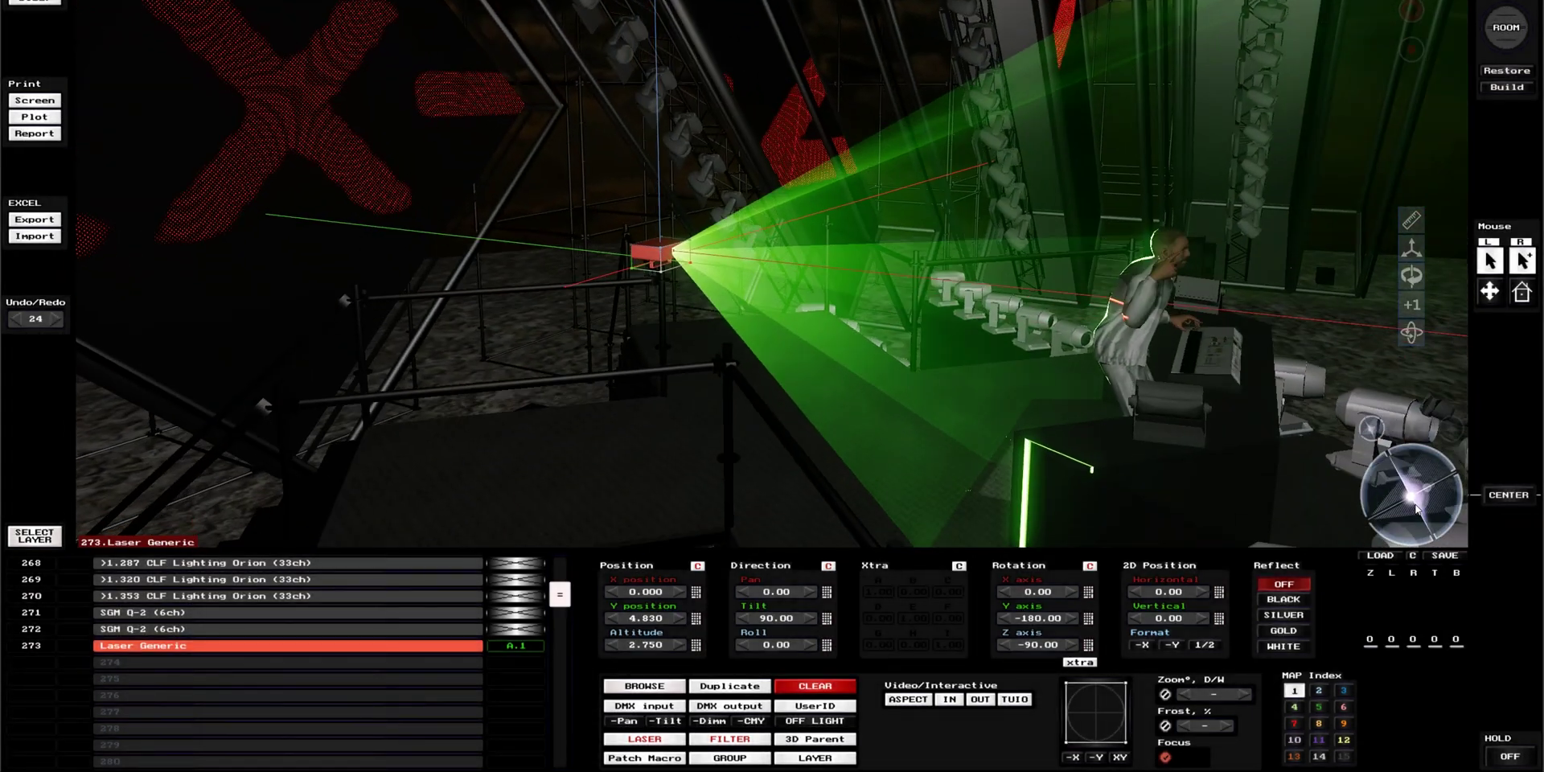
Step: Show the laser input protocol list for the selected Laser Generic fixture
click(657, 741)
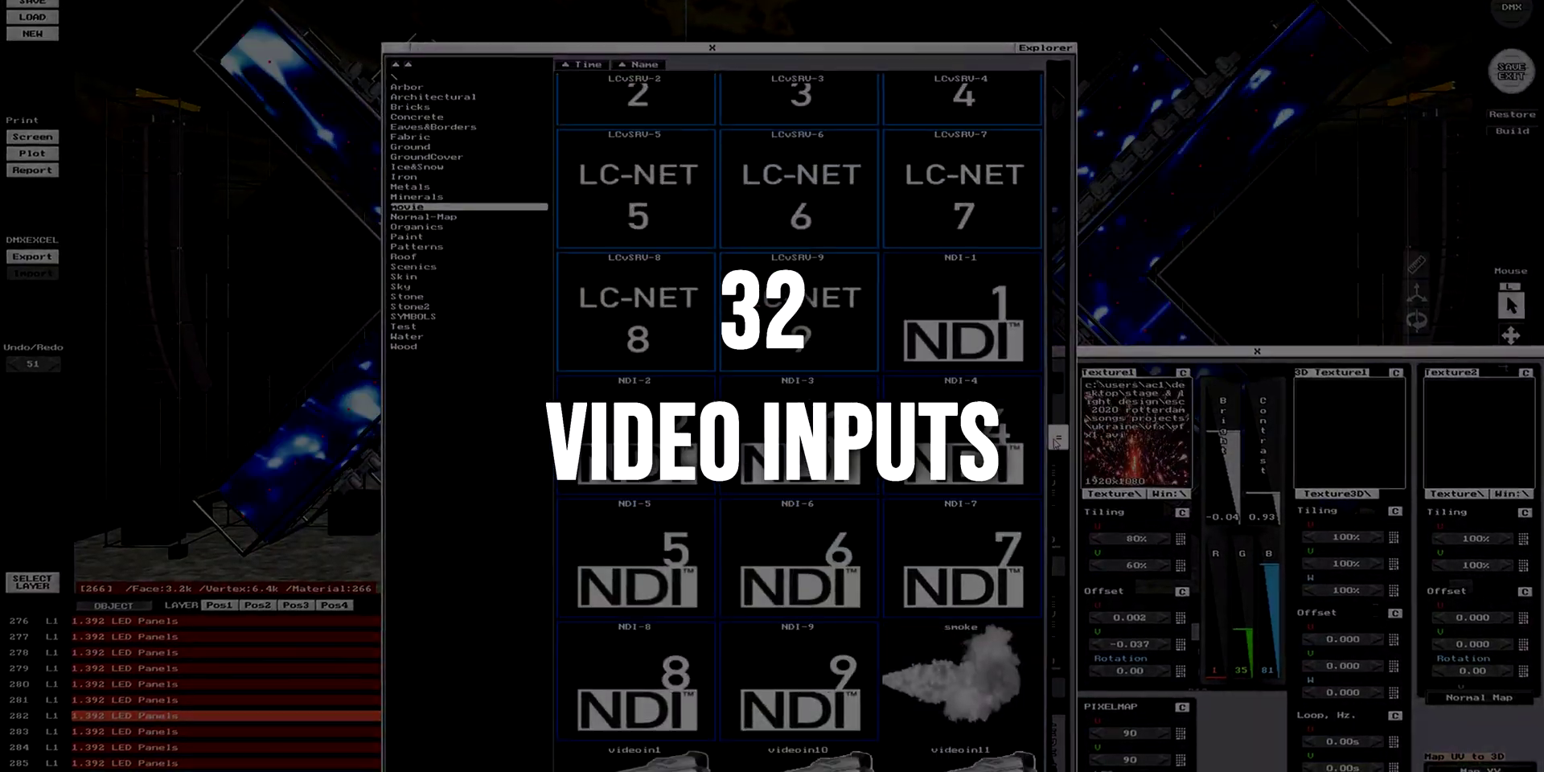
Step: Set the LED panel video colour to R 1, B 81 and G 35
drag(1057, 441, 1064, 474)
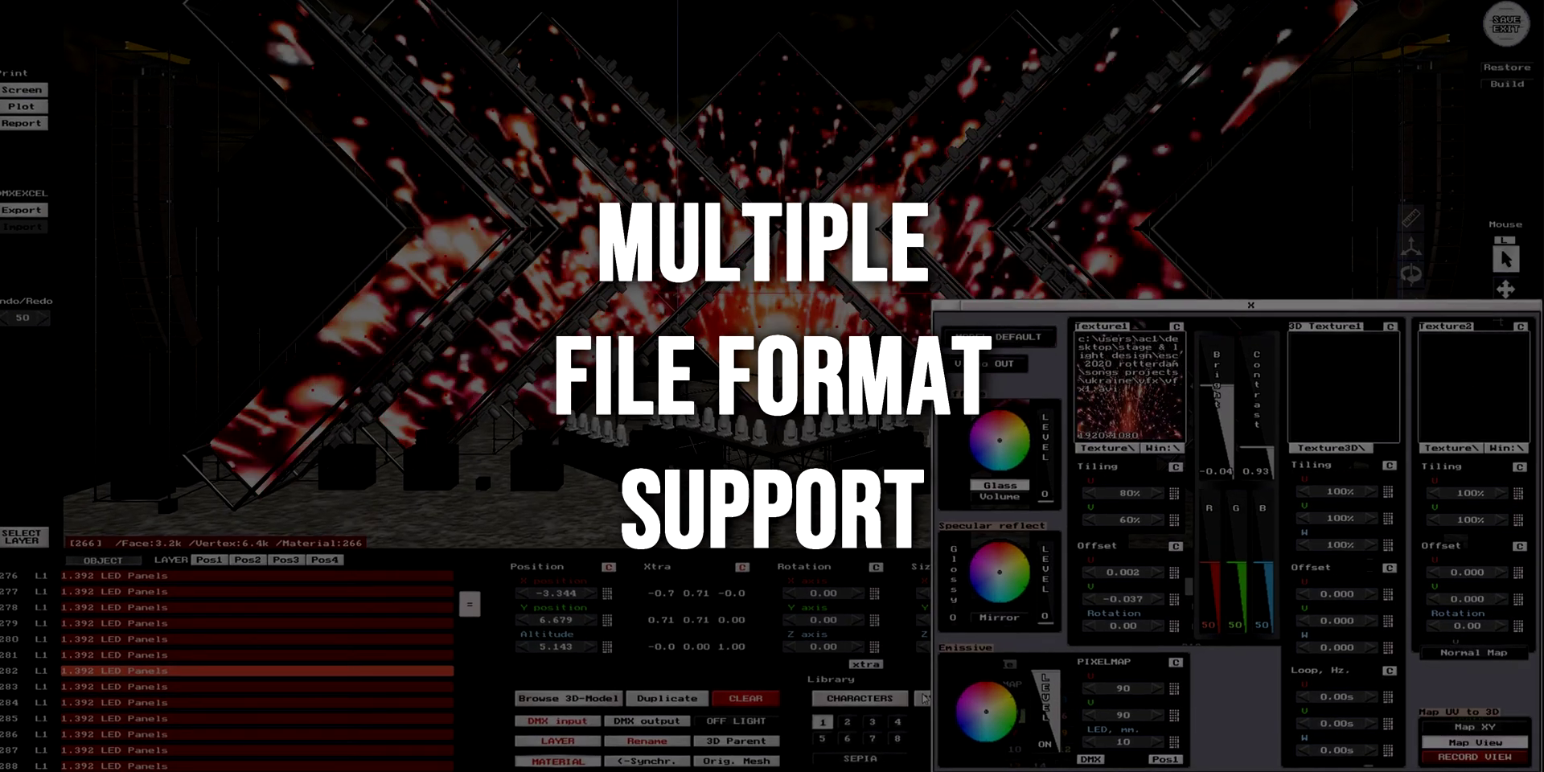
drag(1208, 563, 1208, 624)
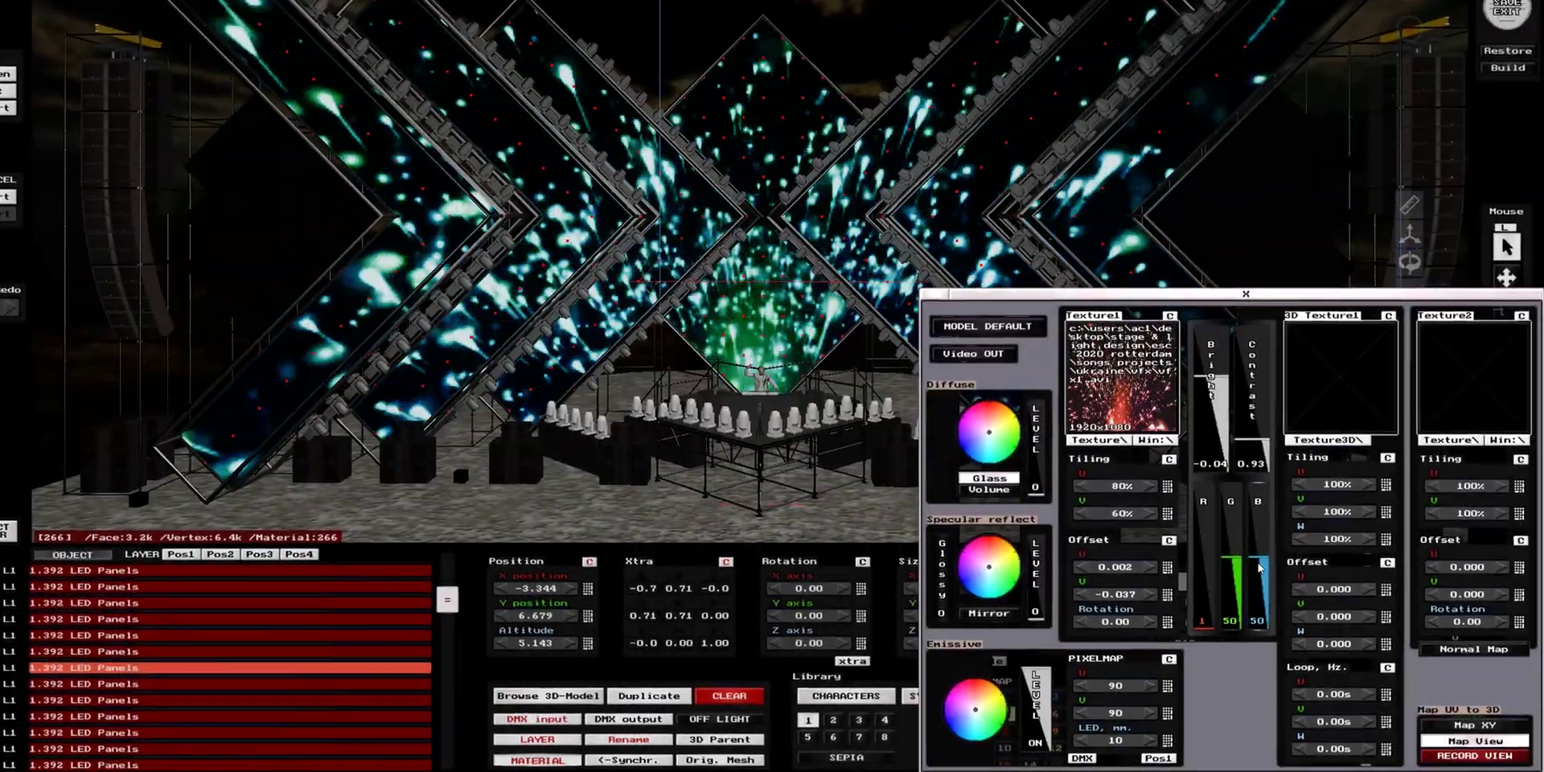
drag(1260, 565, 1229, 579)
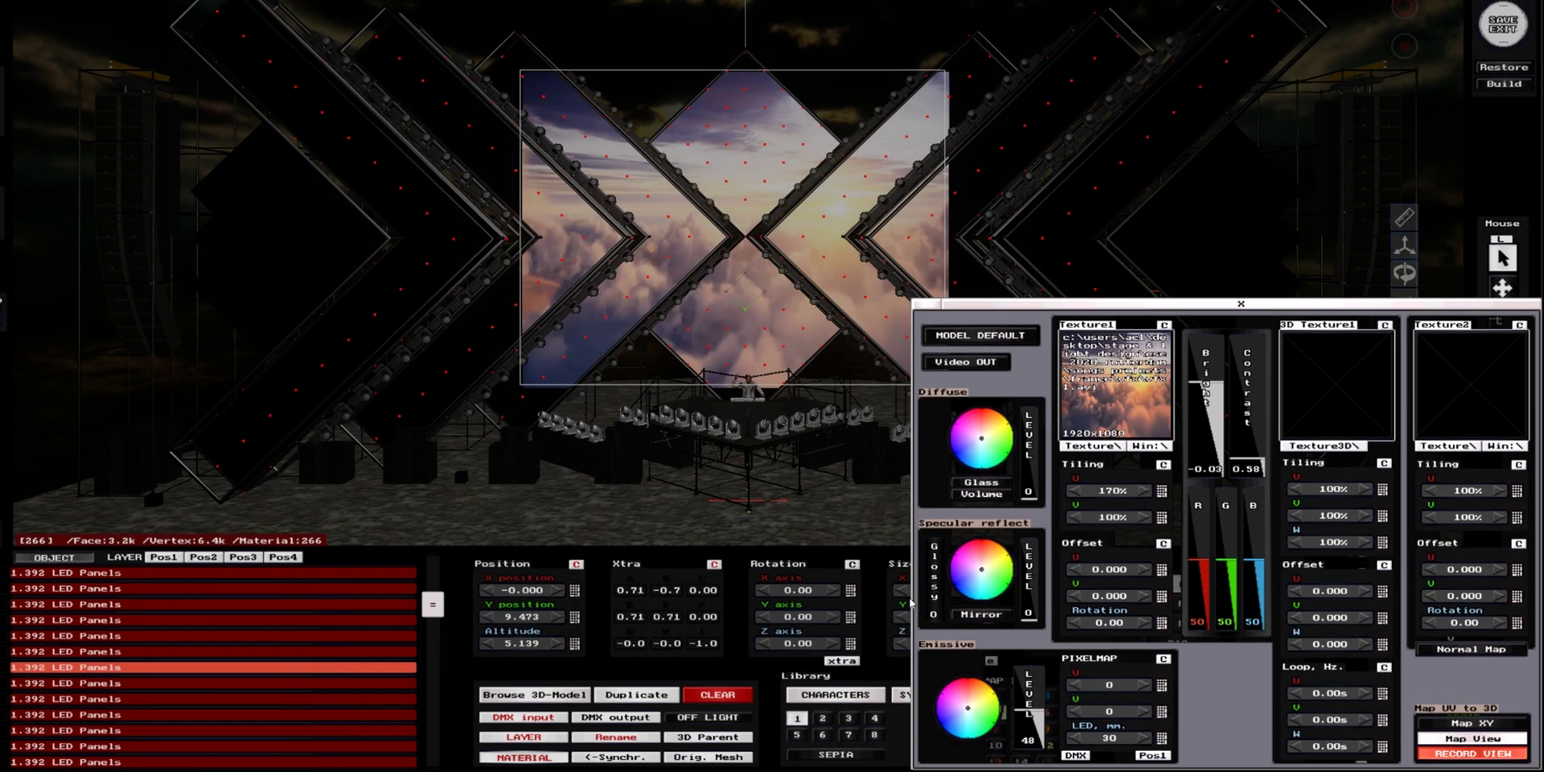
Step: Reduce the cloud texture's Tiling U from 170% to 120%
drag(1150, 489, 1118, 488)
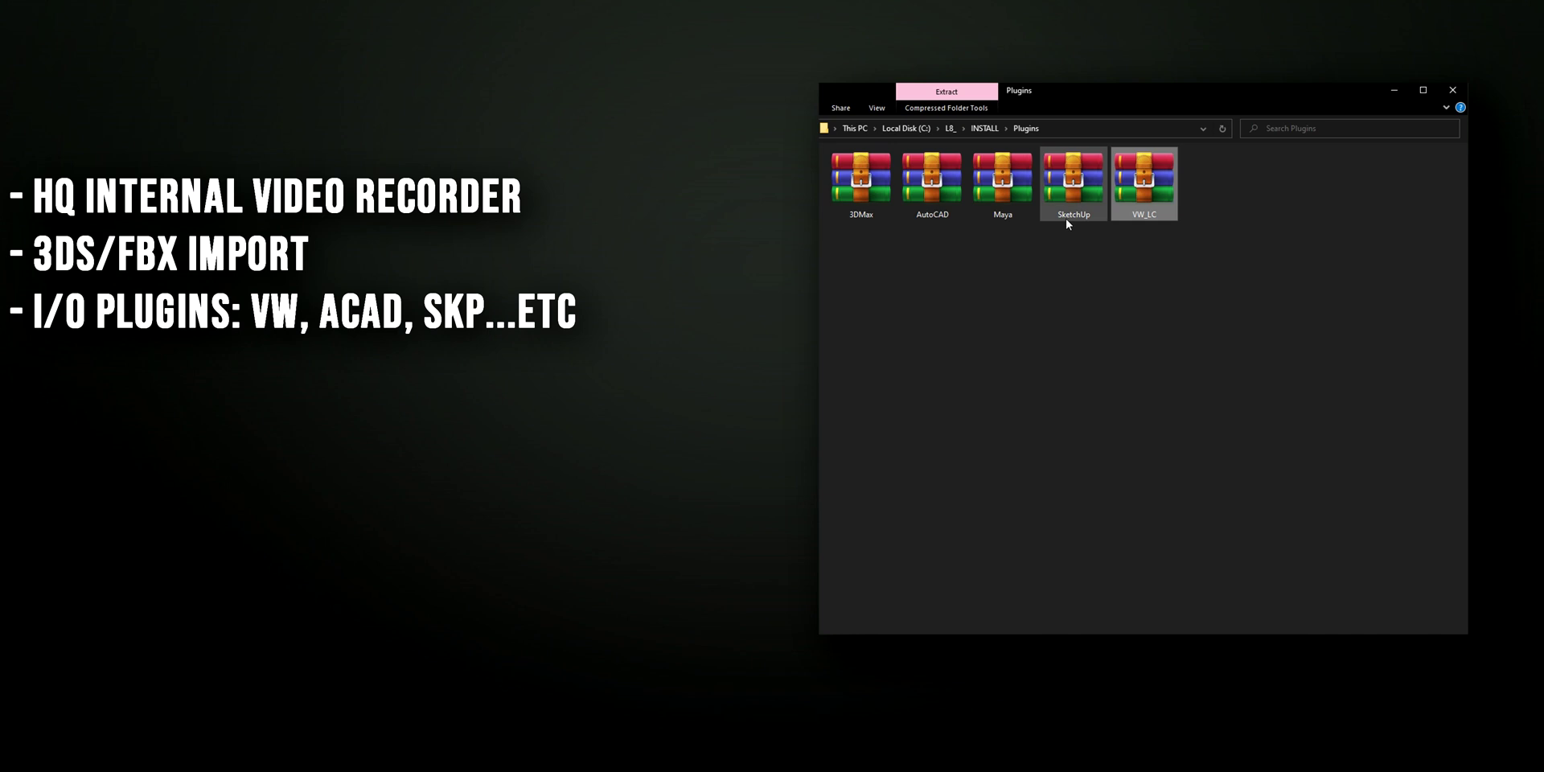
Step: Select the SketchUp I/O plugin archive in the Plugins folder
click(1064, 217)
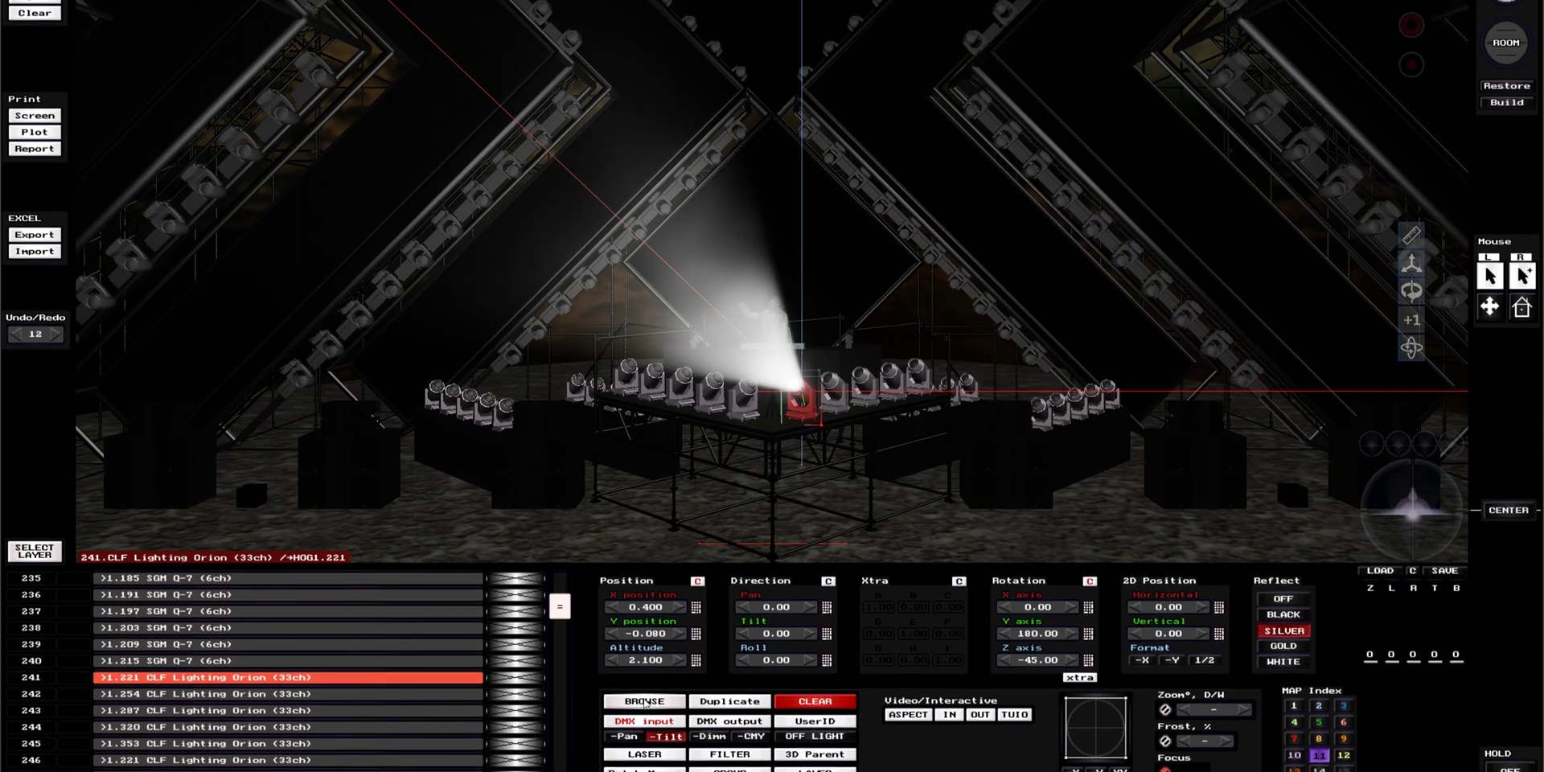
Step: Create a new fixture definition named ORION ACX REV in the fixture Constructor
click(644, 707)
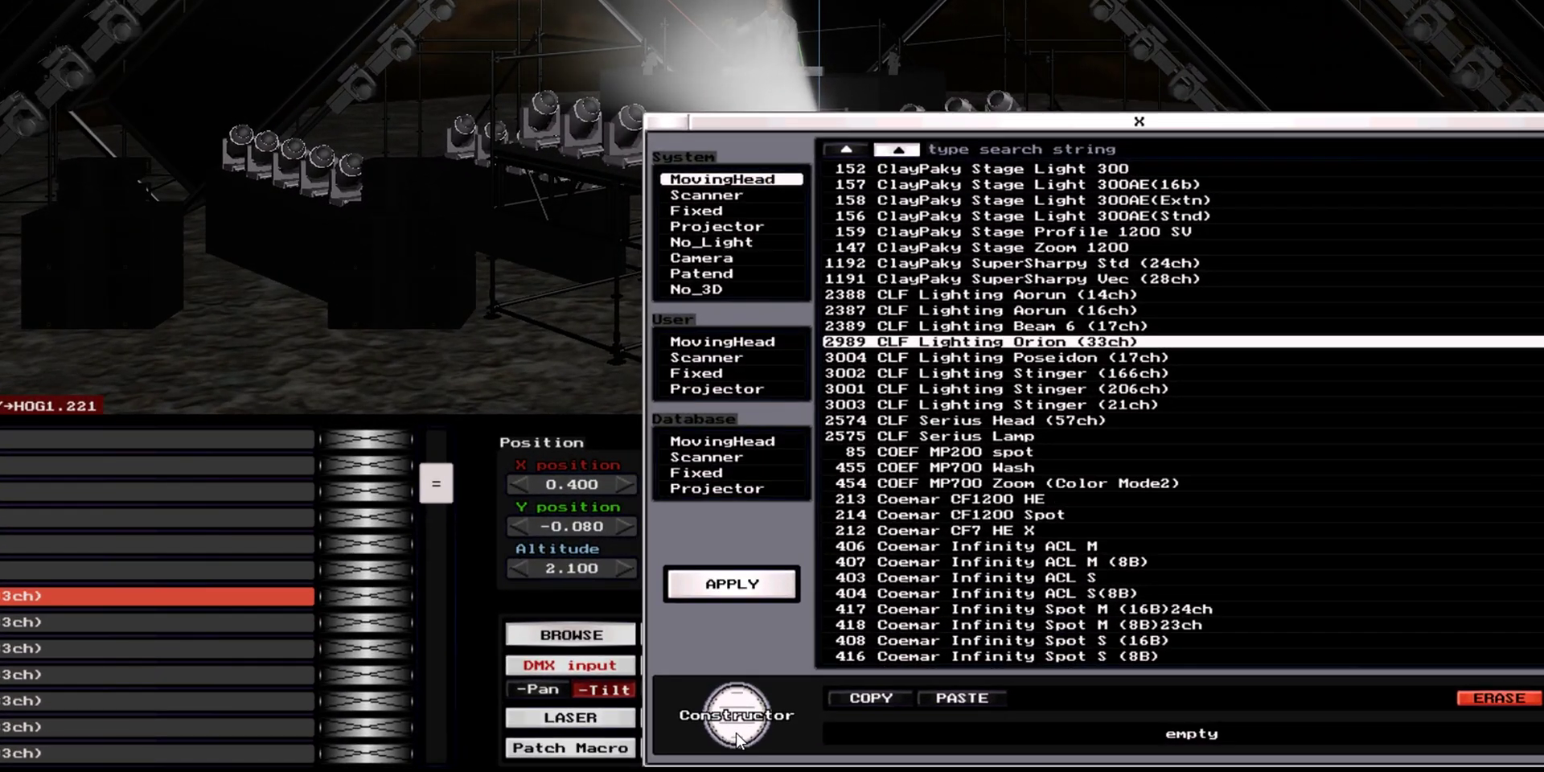
click(737, 738)
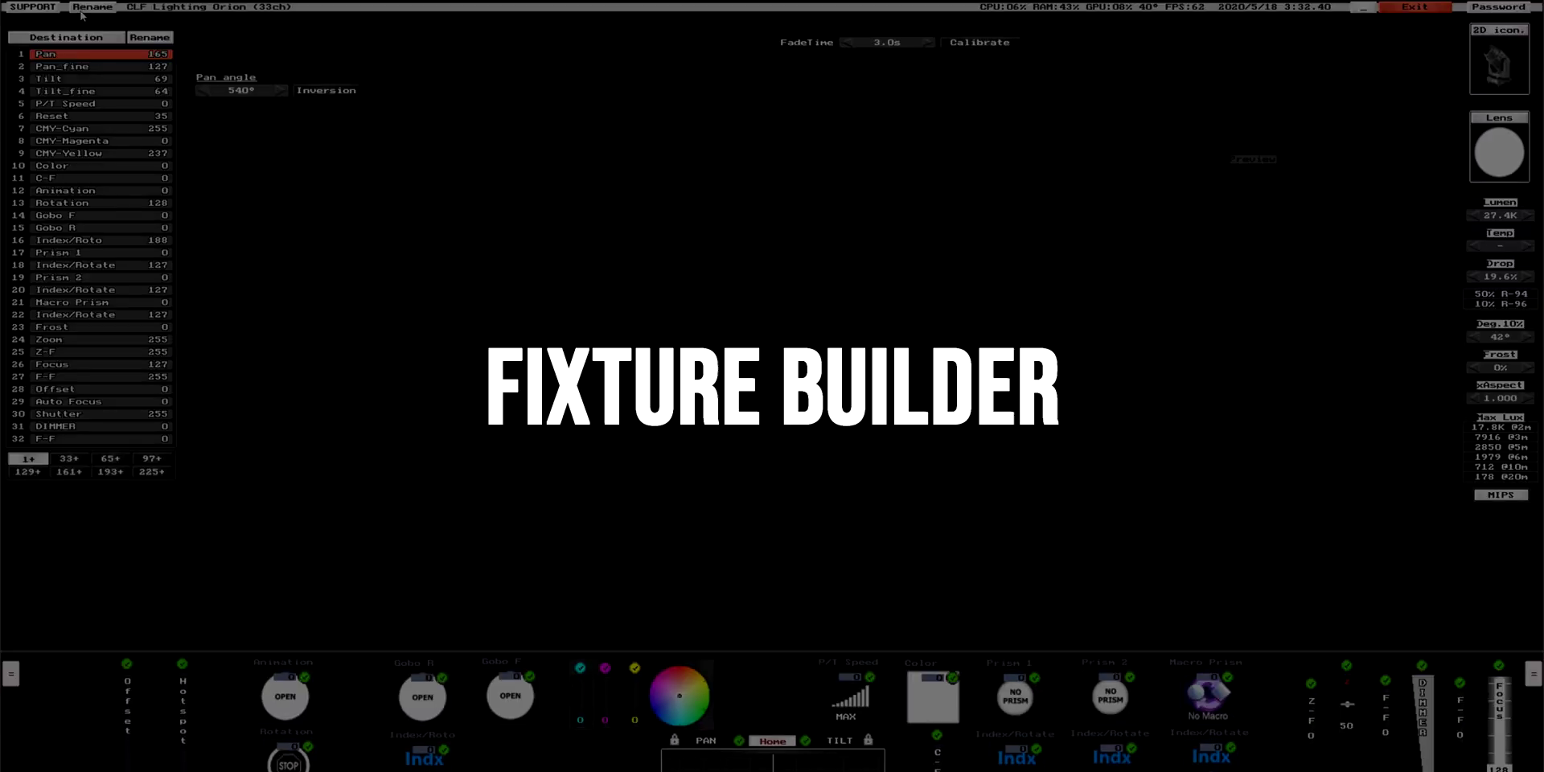
text(ORION ACX REV)
key(Return)
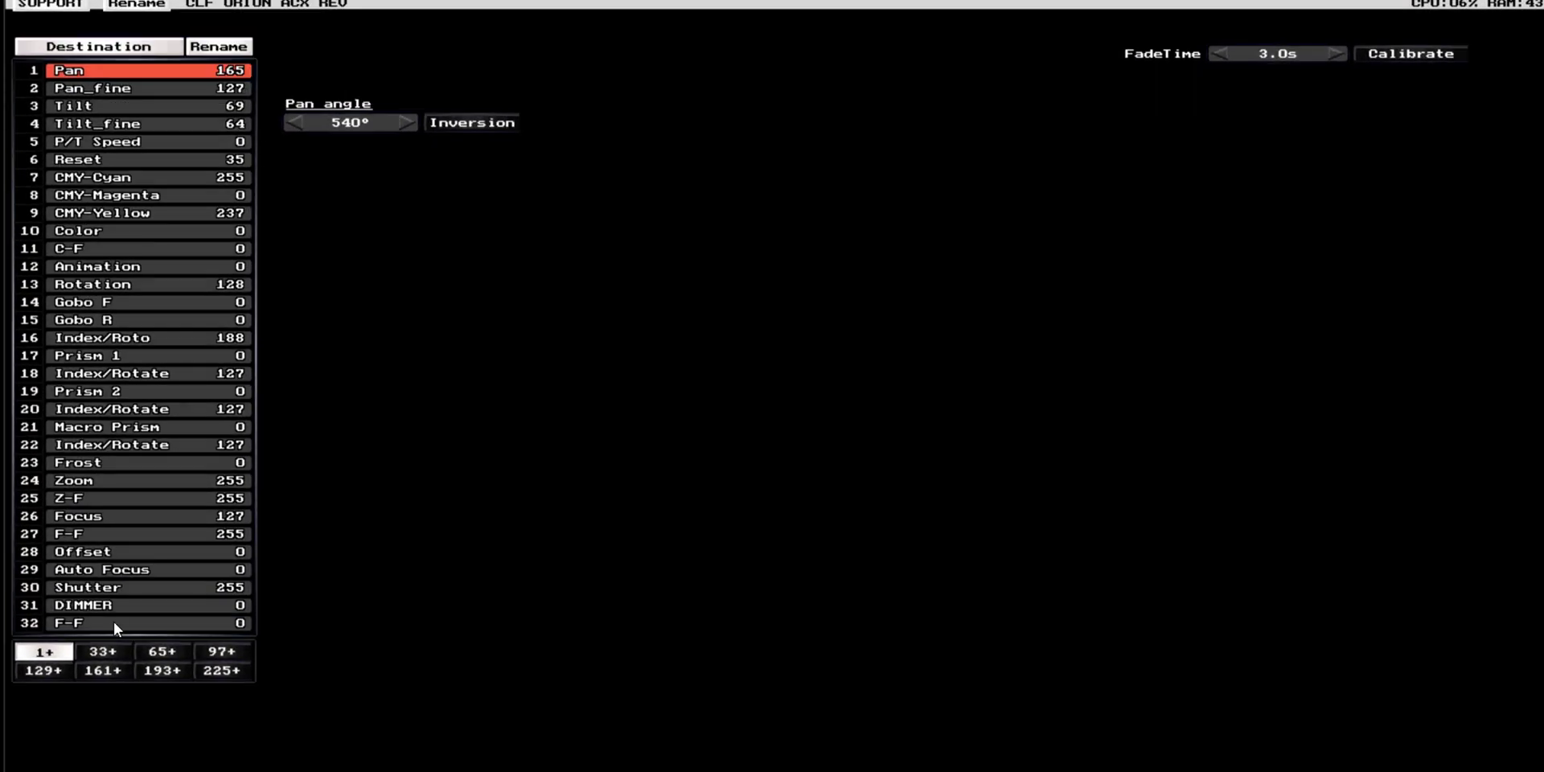
Step: Clear channels 19 through 32 of the new fixture
drag(113, 621, 114, 508)
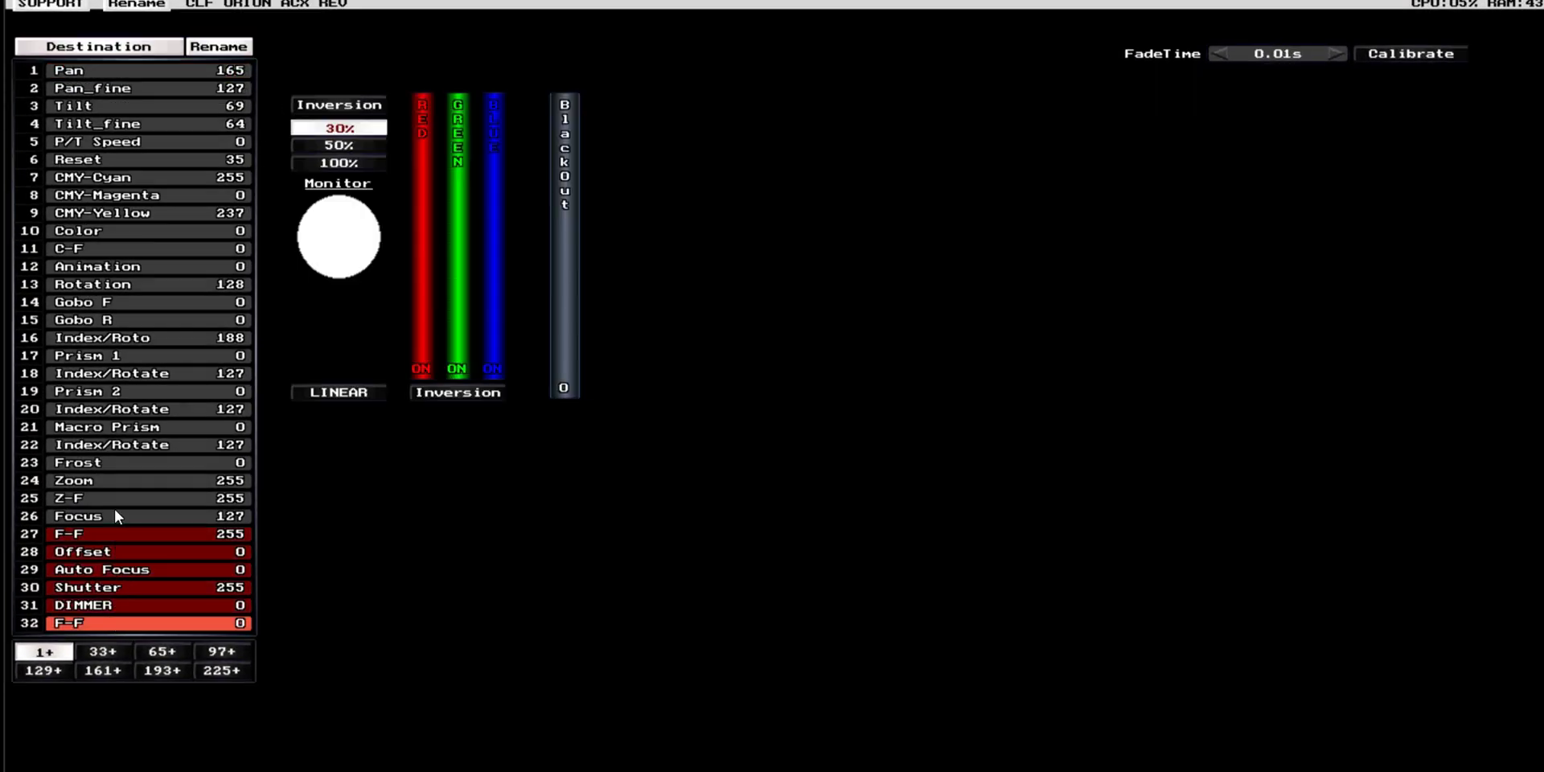
click(118, 394)
click(252, 552)
click(410, 588)
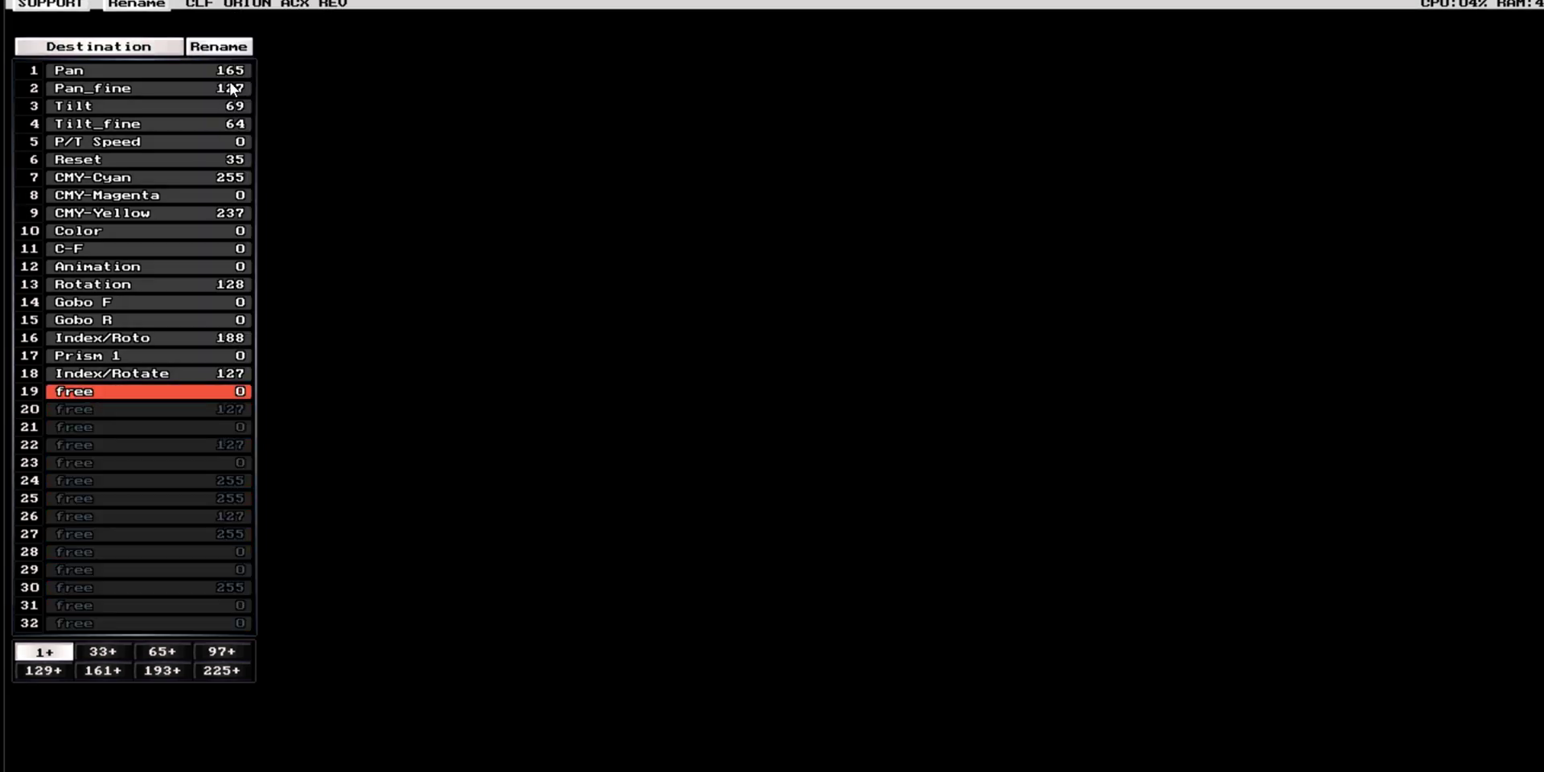
Step: Make channel 19 a Gobo wheel with Gobo #327 and Gobo #226
click(118, 392)
click(338, 222)
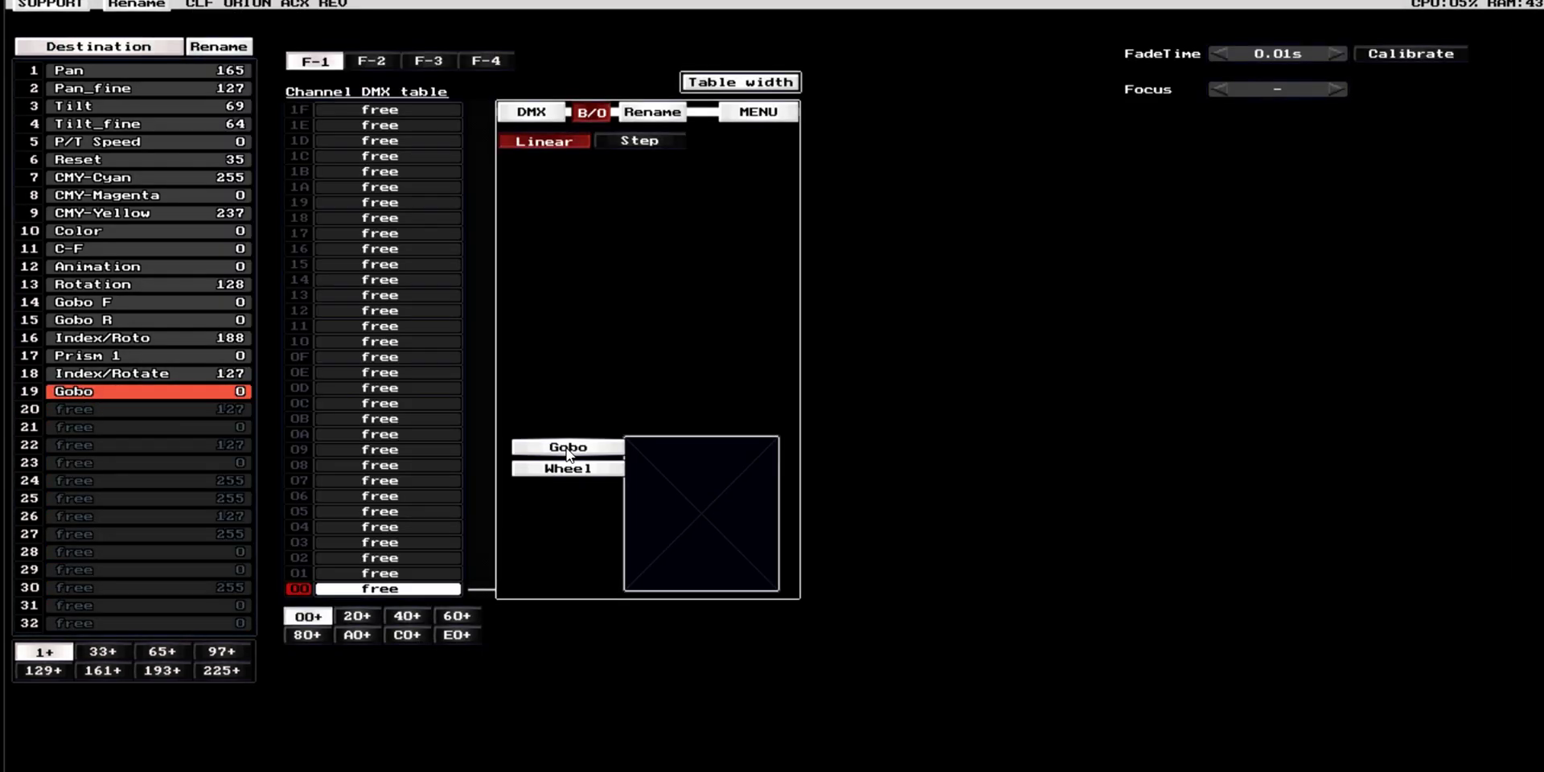
click(568, 447)
scroll(930, 515, down, 10)
click(790, 513)
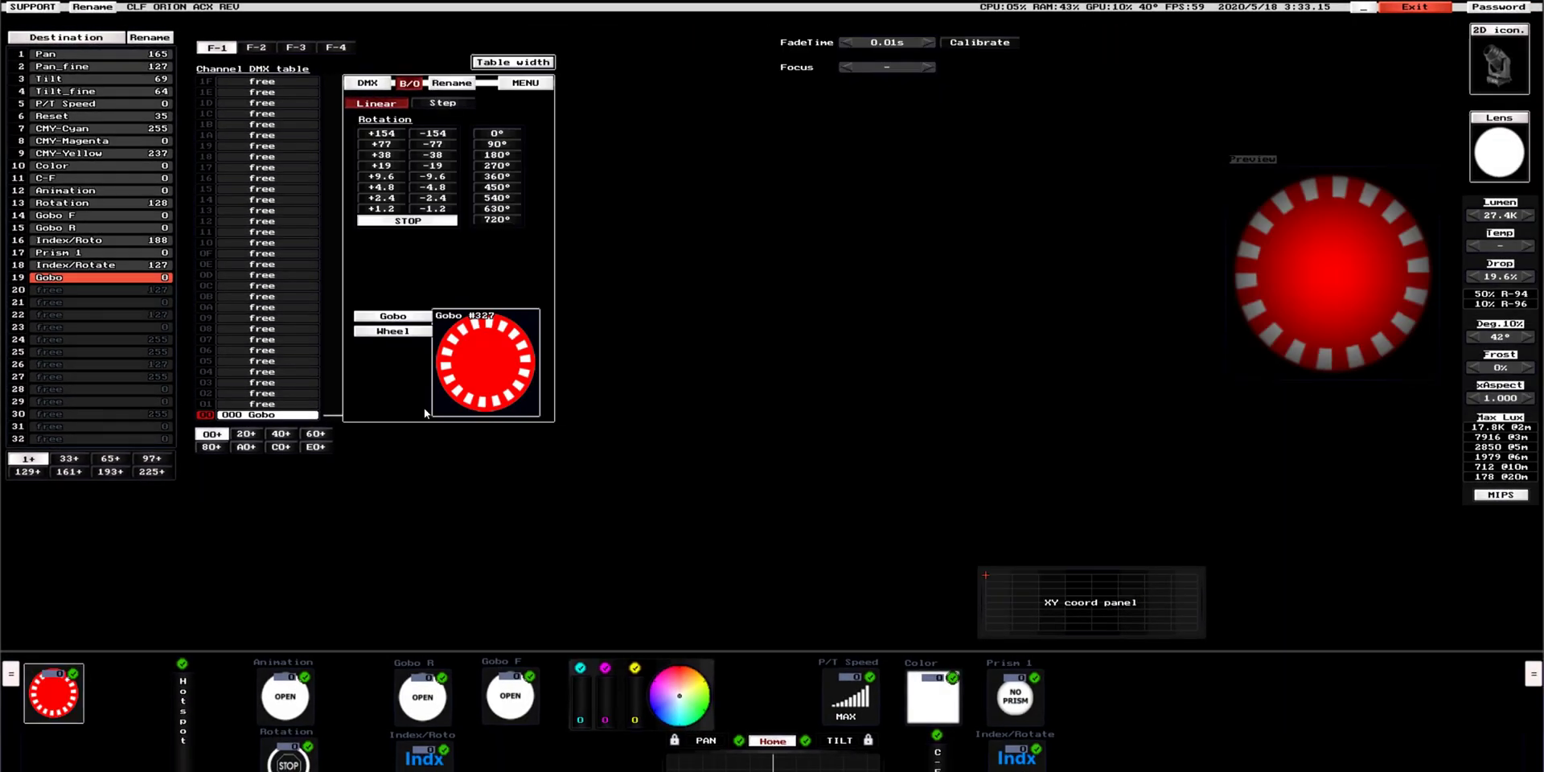
click(266, 404)
click(392, 316)
scroll(780, 362, down, 5)
click(711, 268)
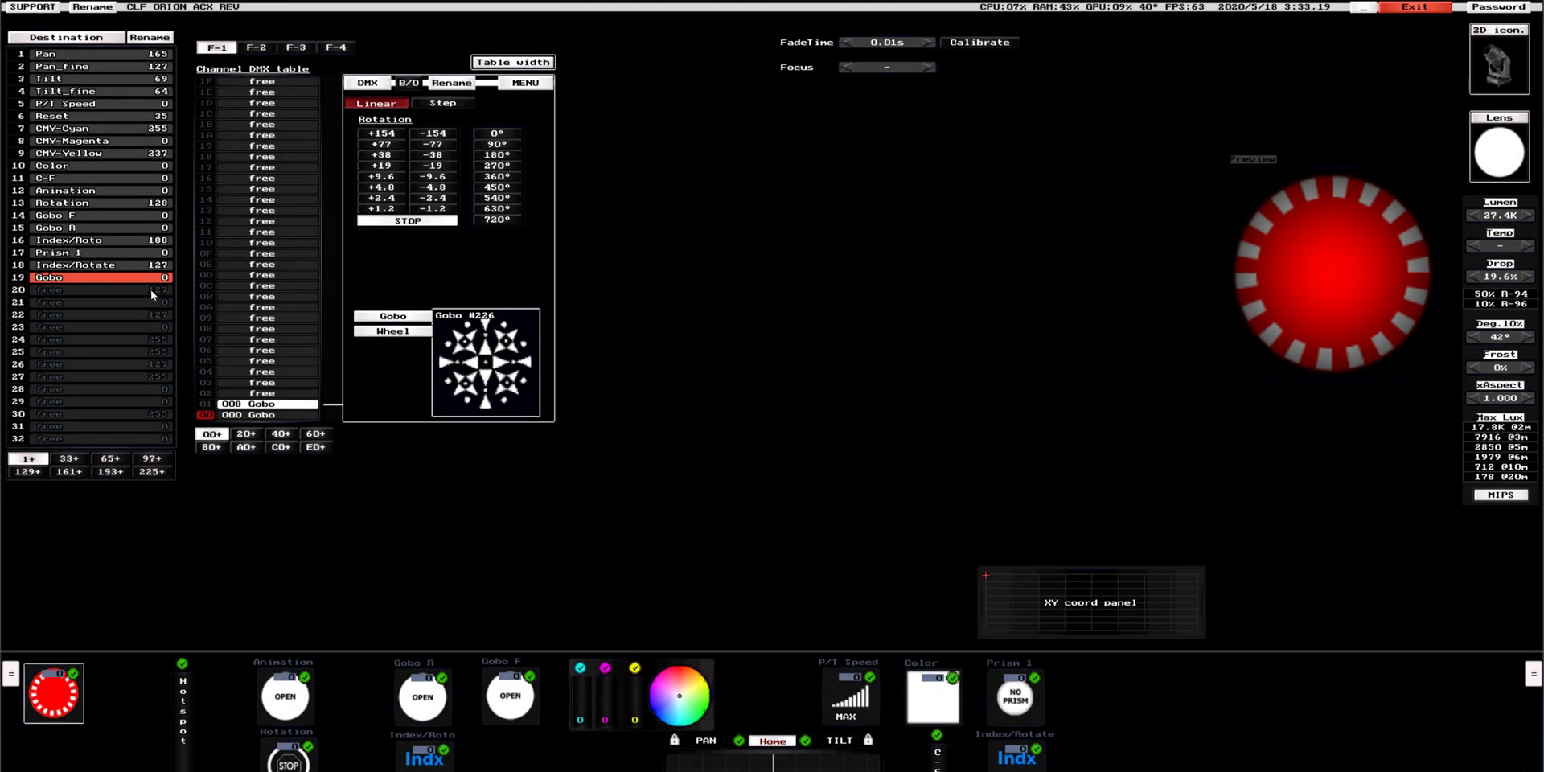
Step: Make channel 20 the dimmer channel
click(104, 290)
click(103, 290)
click(234, 102)
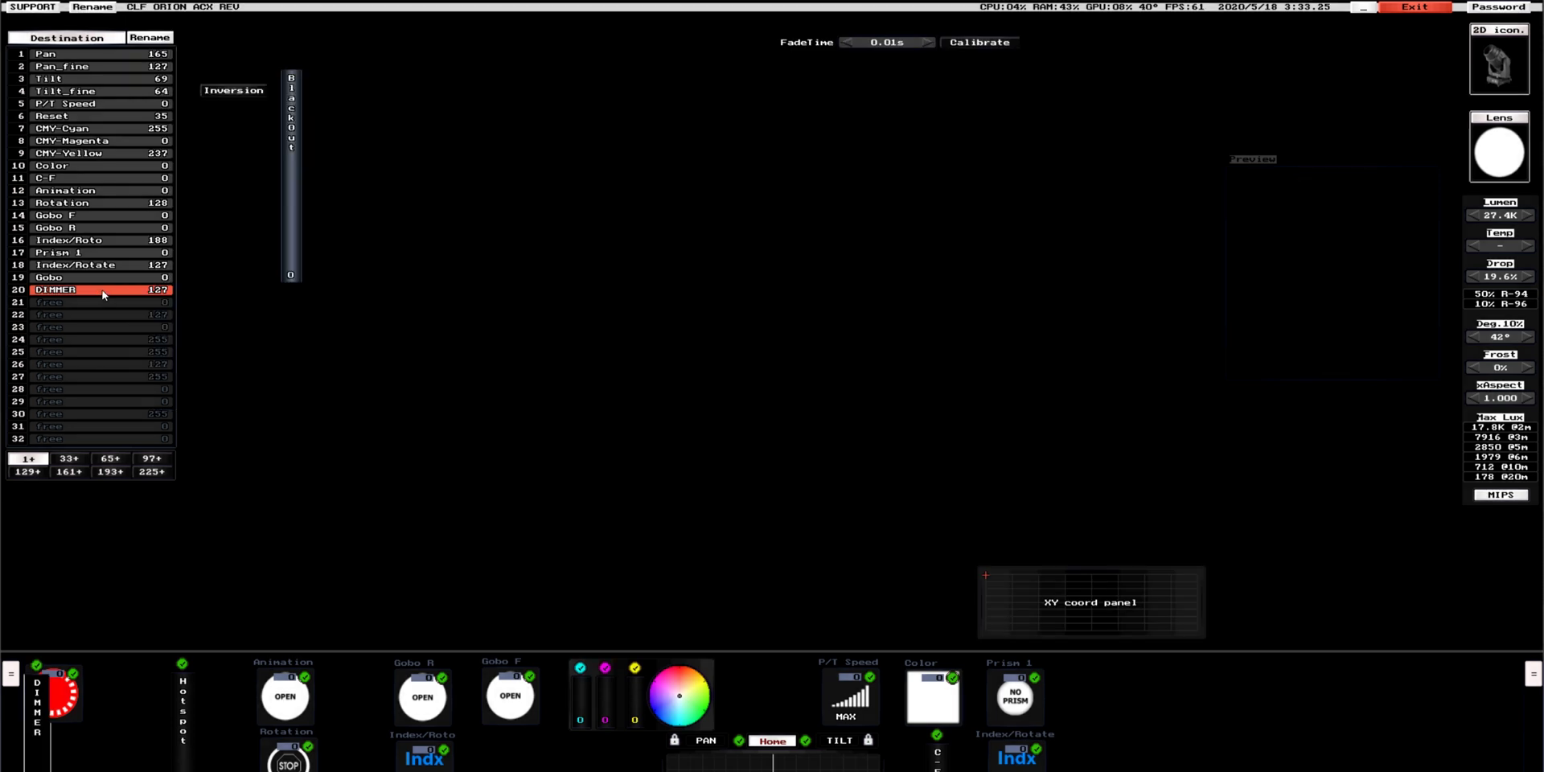
click(1498, 35)
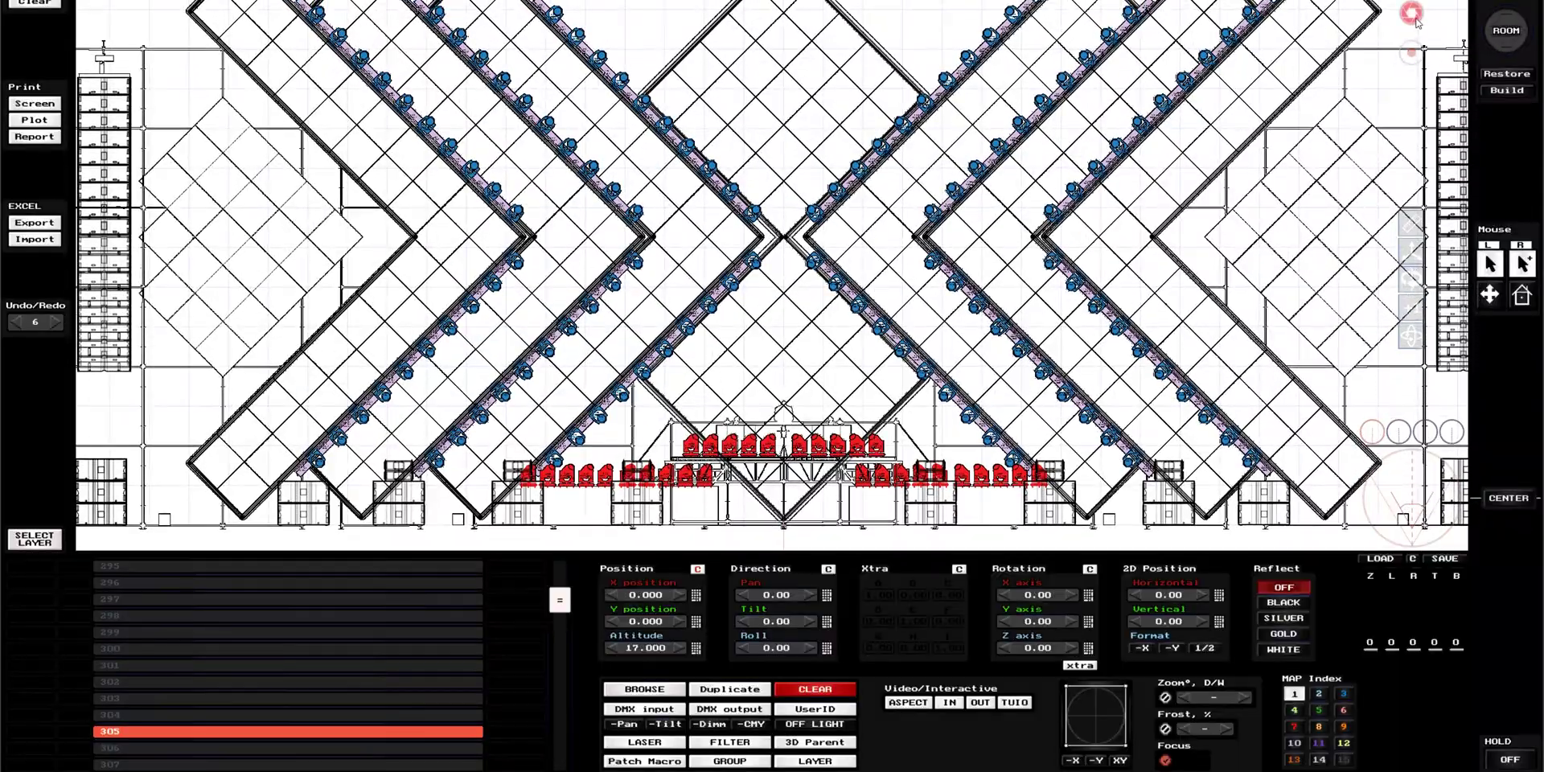
Step: Render the top-view plot with a legend counting 120 SGM Q-7 and 120 CLF Aorun fixtures
click(1412, 13)
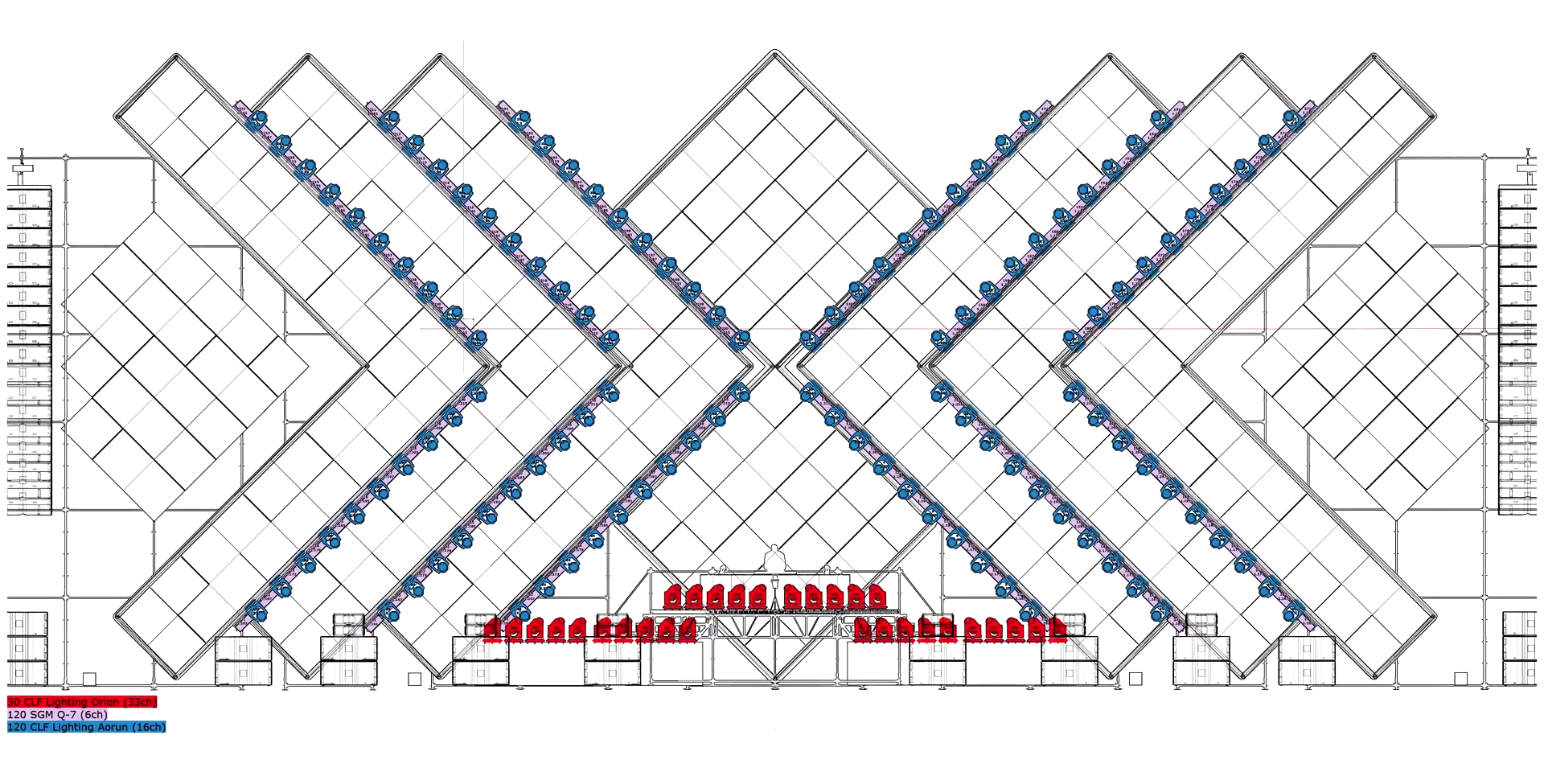